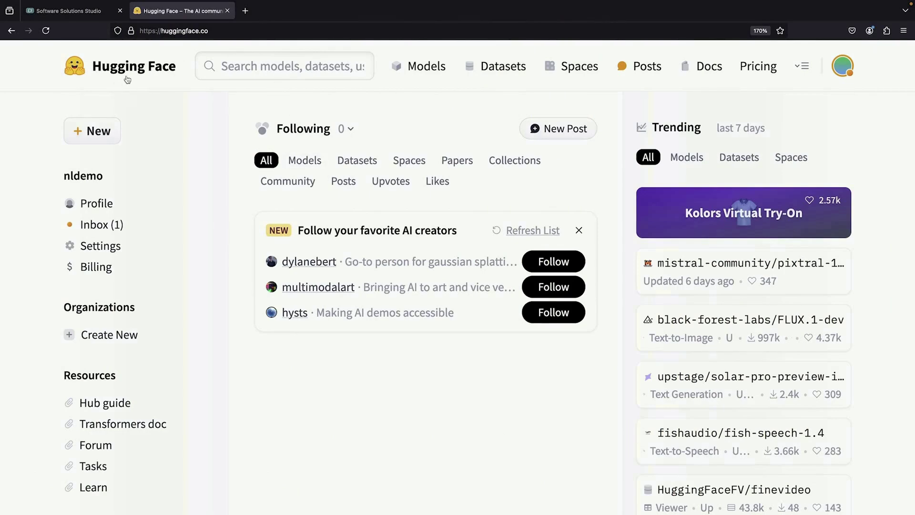
Step: Sign out of the Hugging Face account from the avatar menu
click(842, 66)
click(717, 401)
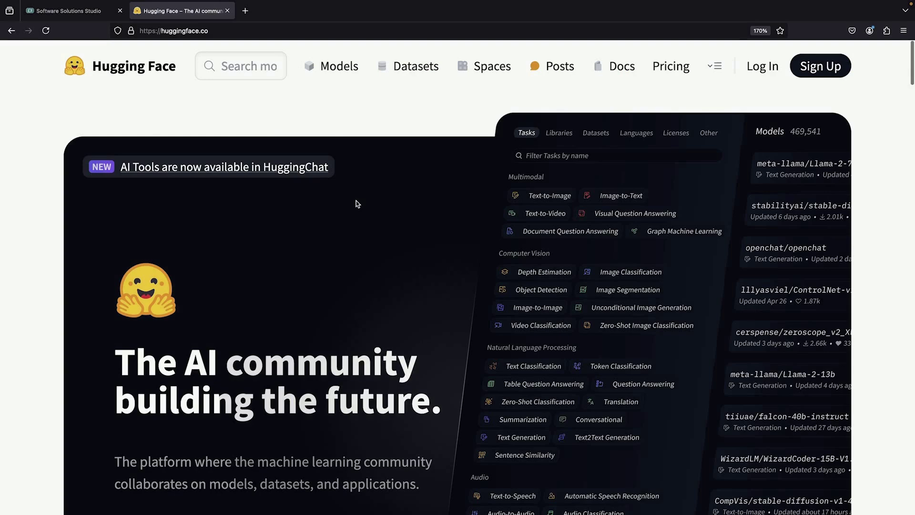
Step: Search Spaces for 'sdxl', then narrow the query to 'google/sdxl'
click(492, 66)
click(198, 236)
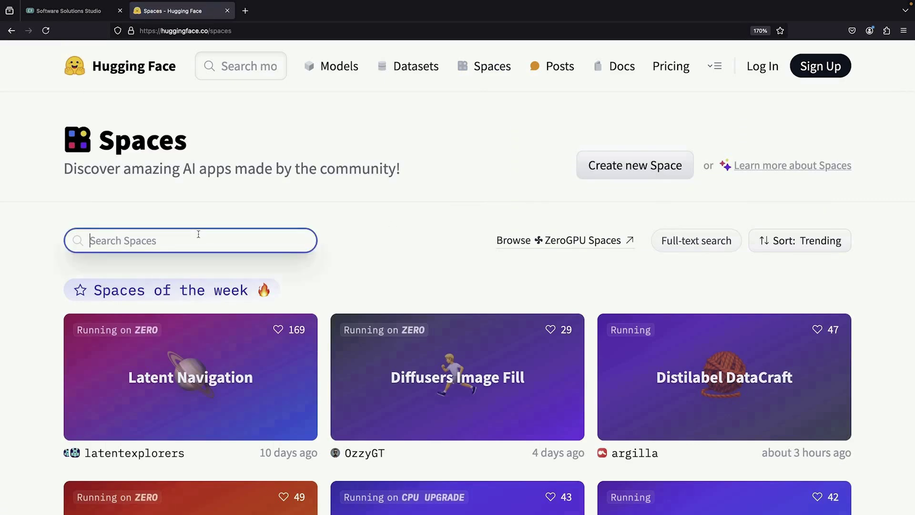
text(sdxl)
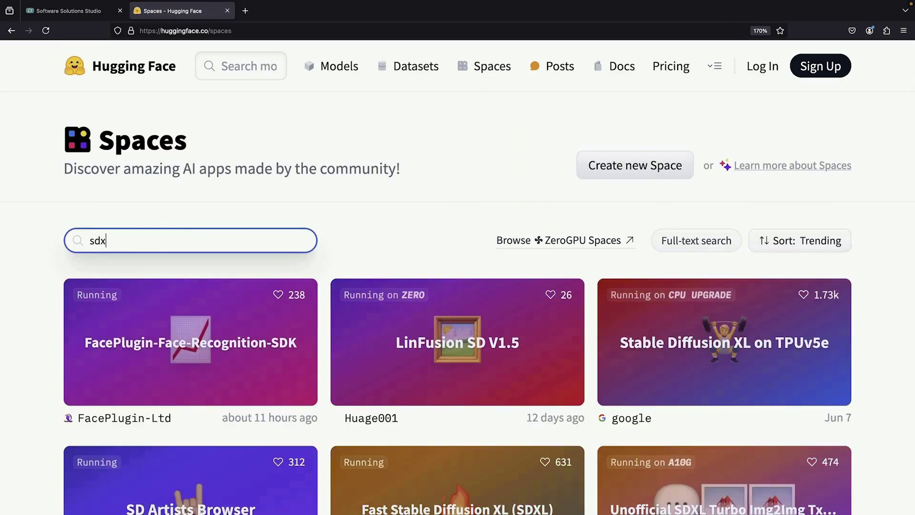
key(Return)
scroll(374, 198, down, 1)
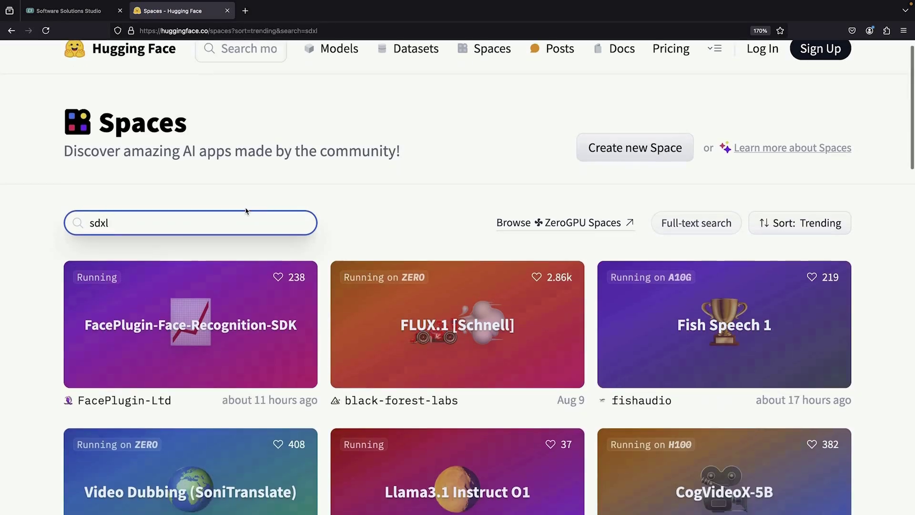
scroll(373, 198, down, 3)
scroll(381, 320, down, 3)
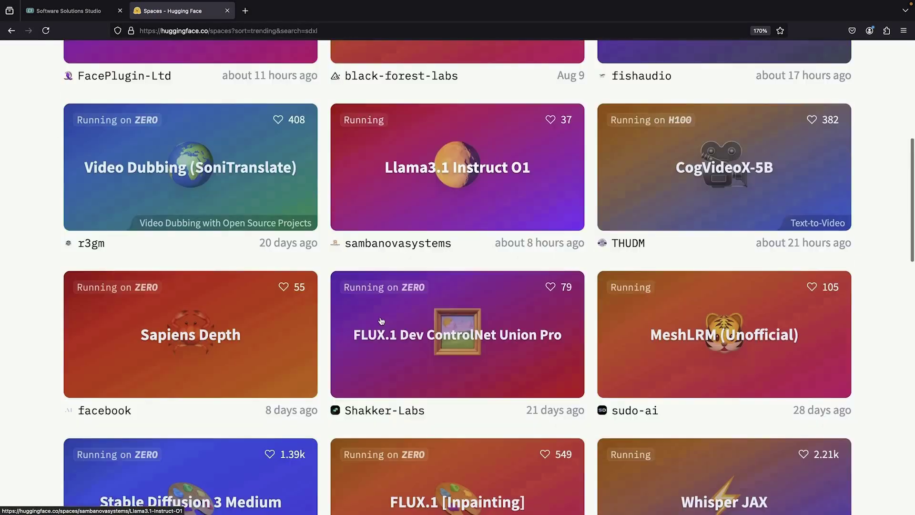
scroll(381, 321, down, 3)
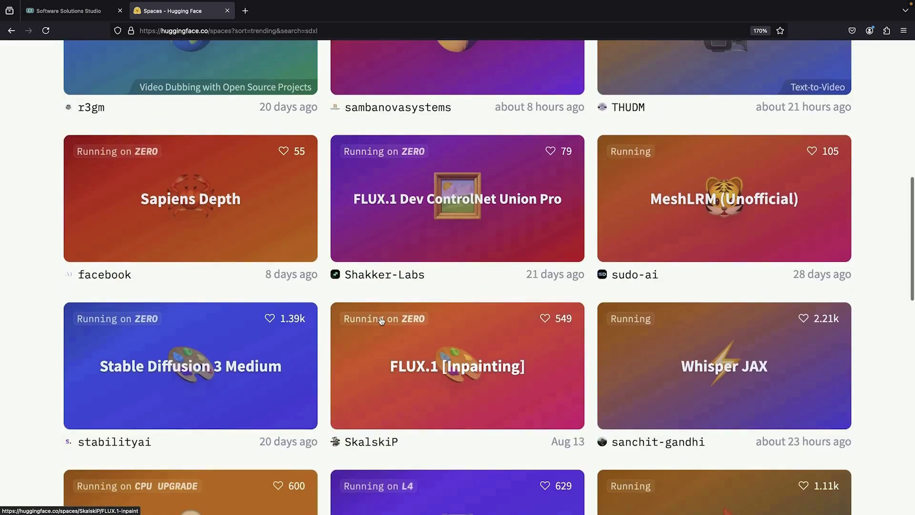
scroll(381, 321, down, 3)
scroll(381, 321, down, 3)
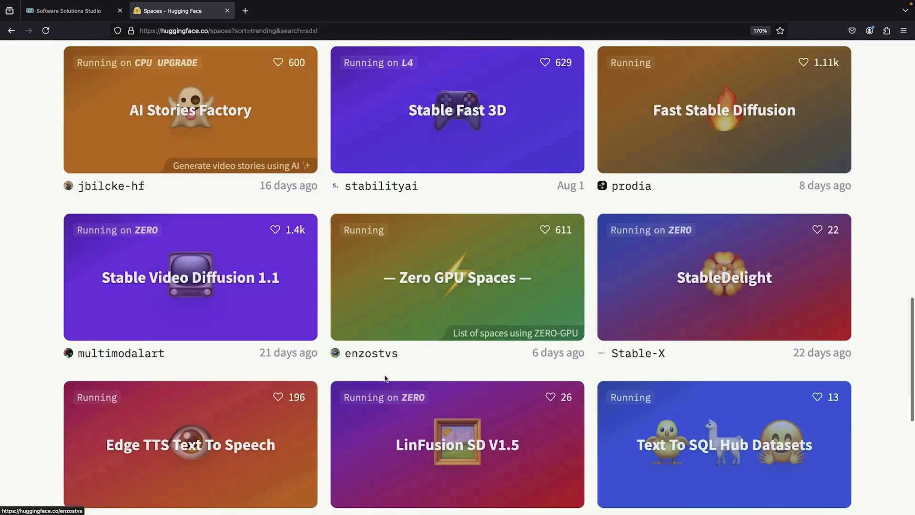
scroll(381, 321, down, 3)
scroll(386, 379, up, 5)
scroll(386, 379, up, 5)
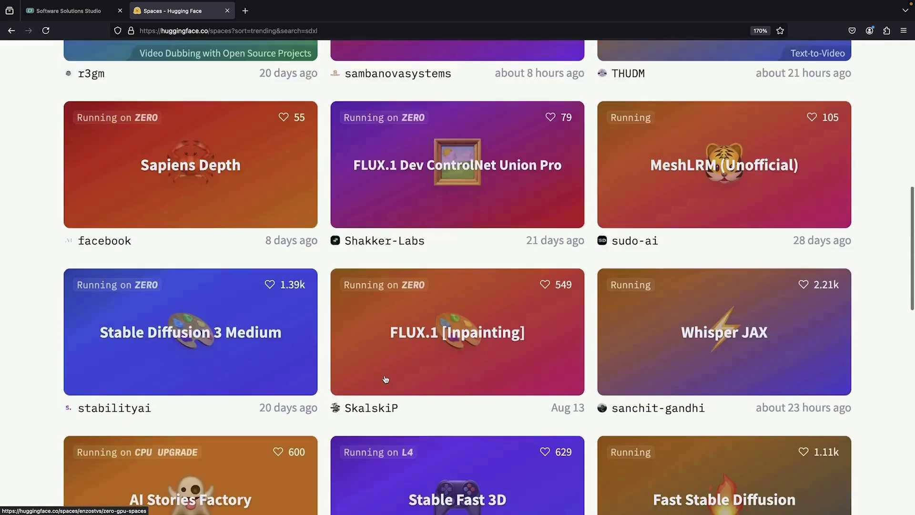
scroll(385, 379, up, 5)
scroll(385, 379, up, 2)
key(Home)
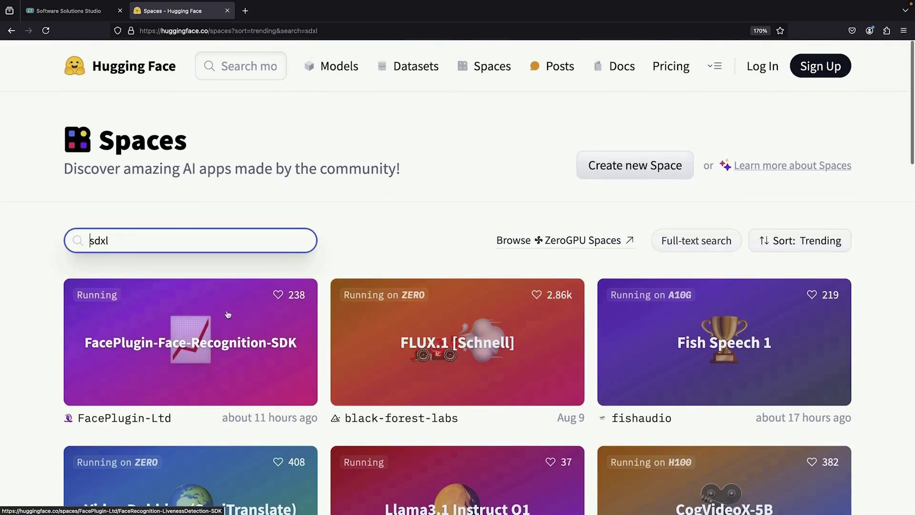
text(google/)
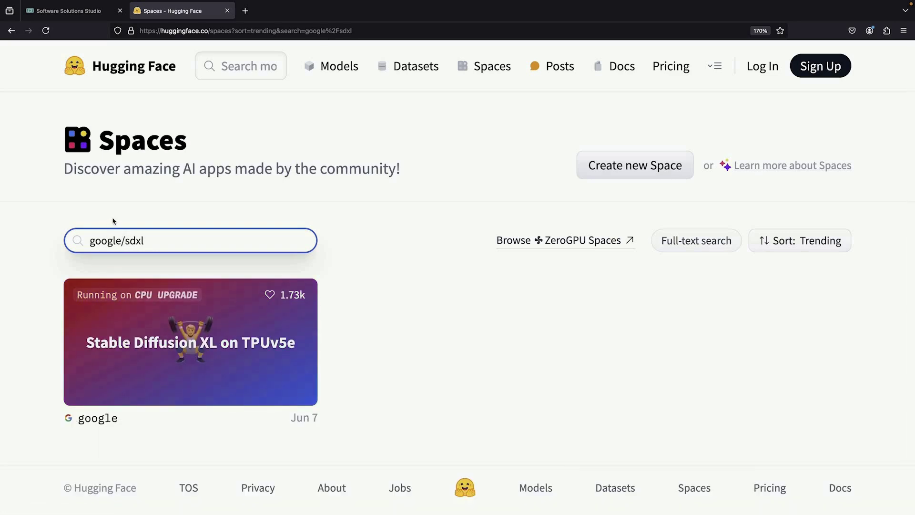
Step: Open the Stable Diffusion XL on TPUv5e space and focus its empty prompt field
click(195, 336)
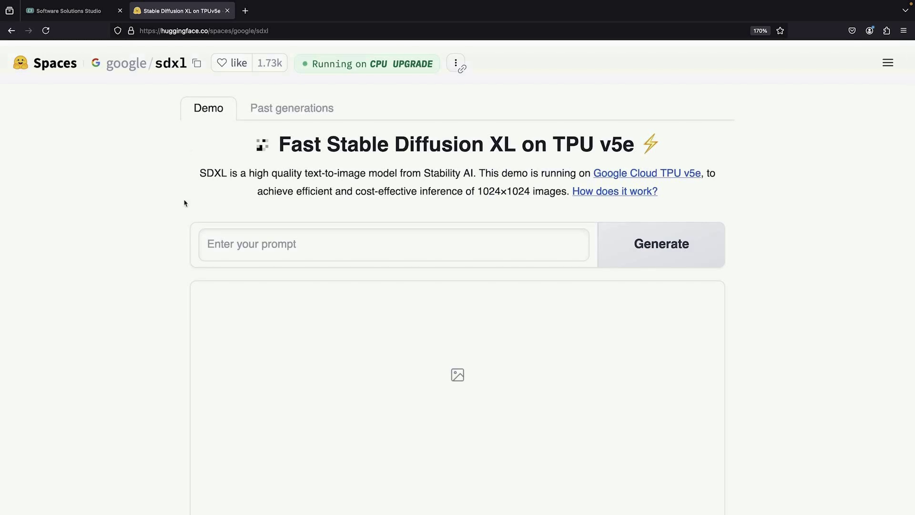
scroll(727, 211, down, 1)
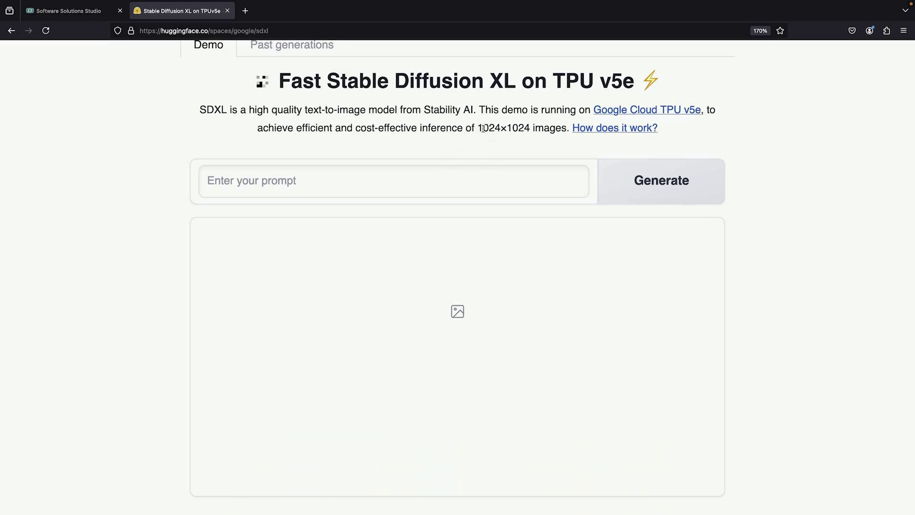
drag(478, 127, 530, 127)
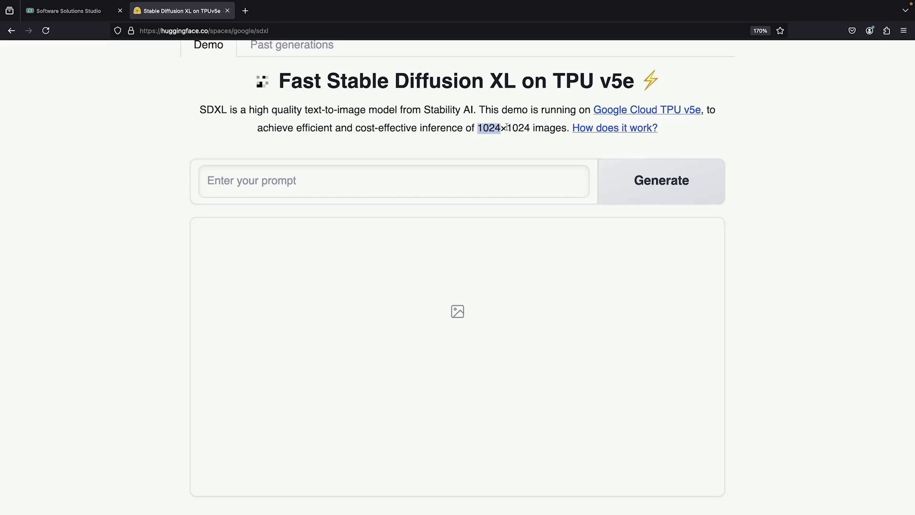
click(501, 185)
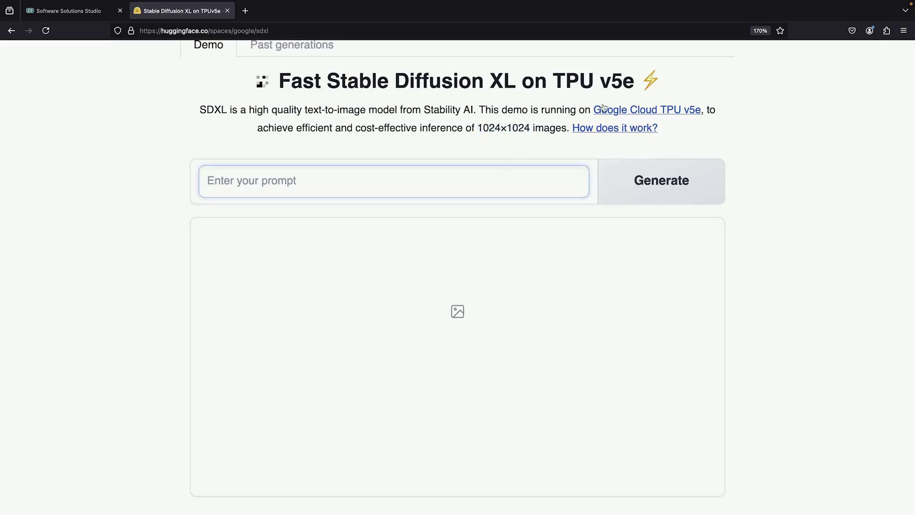
scroll(468, 163, down, 1)
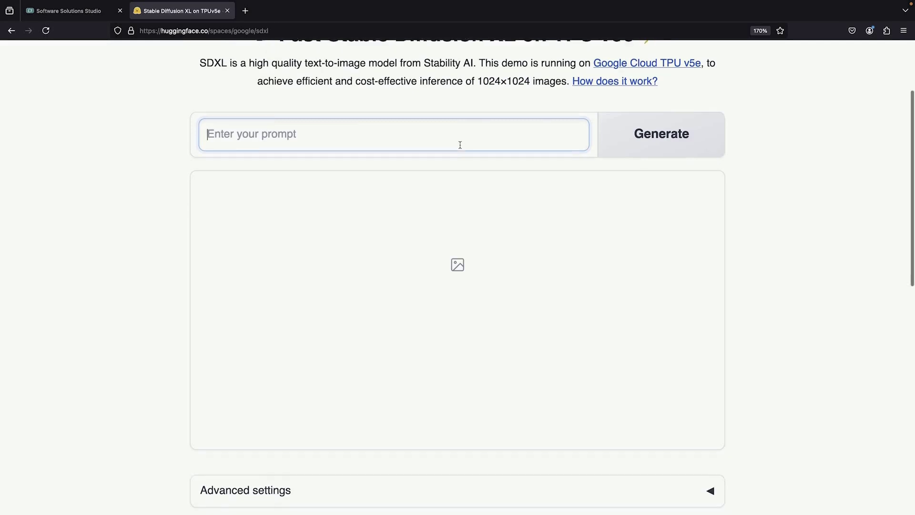
scroll(460, 144, down, 1)
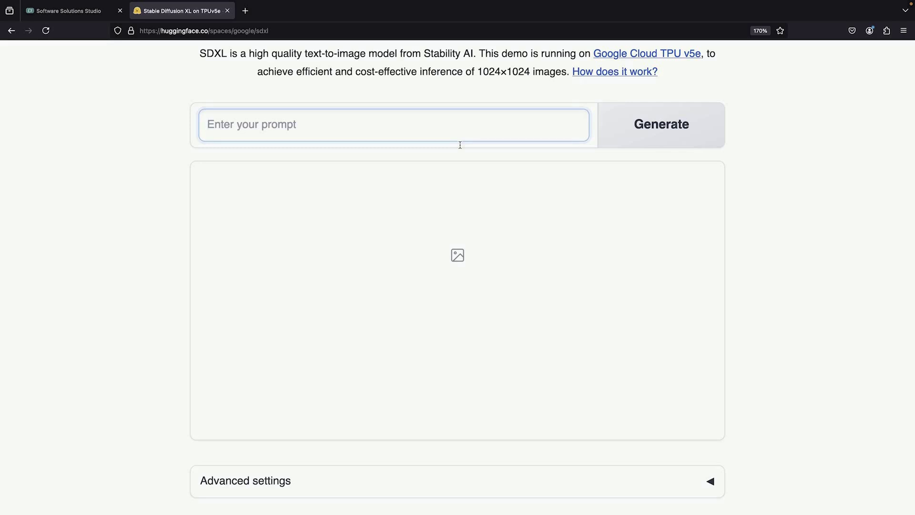
text(Monke)
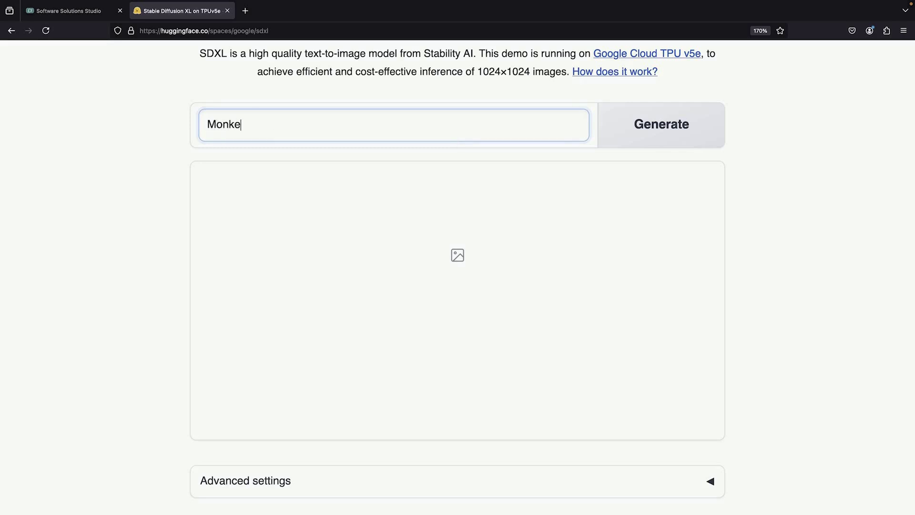
text(y playing the s)
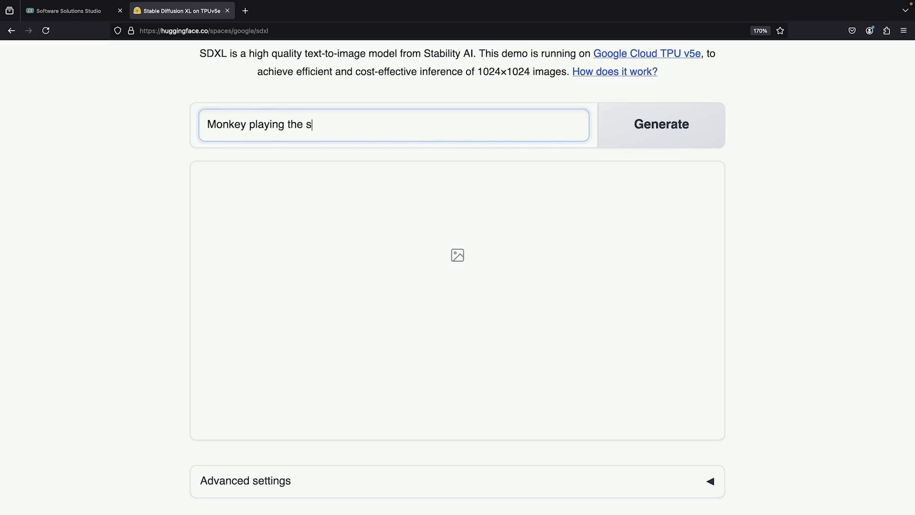
text(axophone)
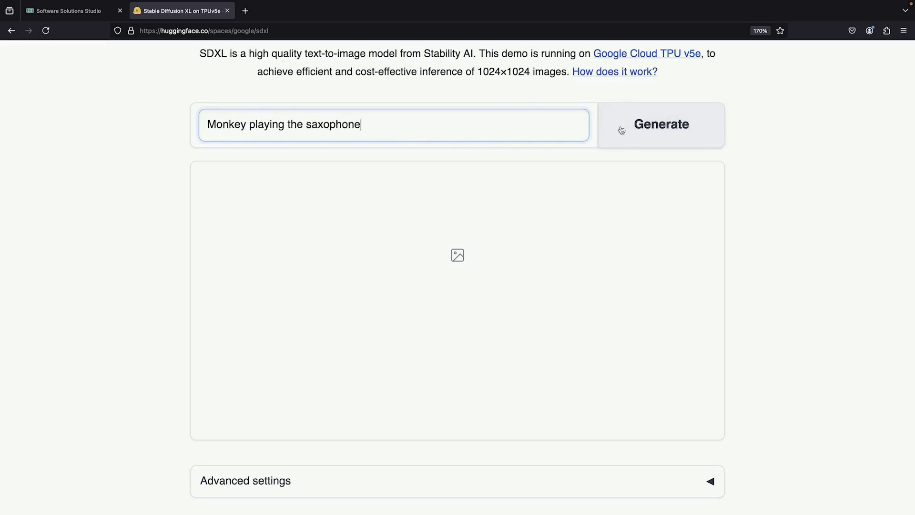
Step: Generate the four monkey-saxophone images, then enlarge the first and save it as image.jpg
click(628, 129)
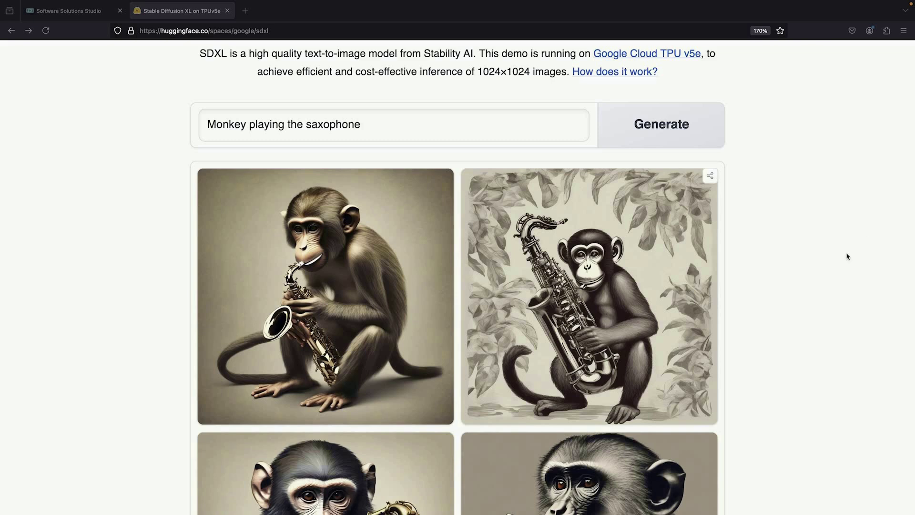
scroll(732, 322, down, 5)
scroll(732, 321, down, 3)
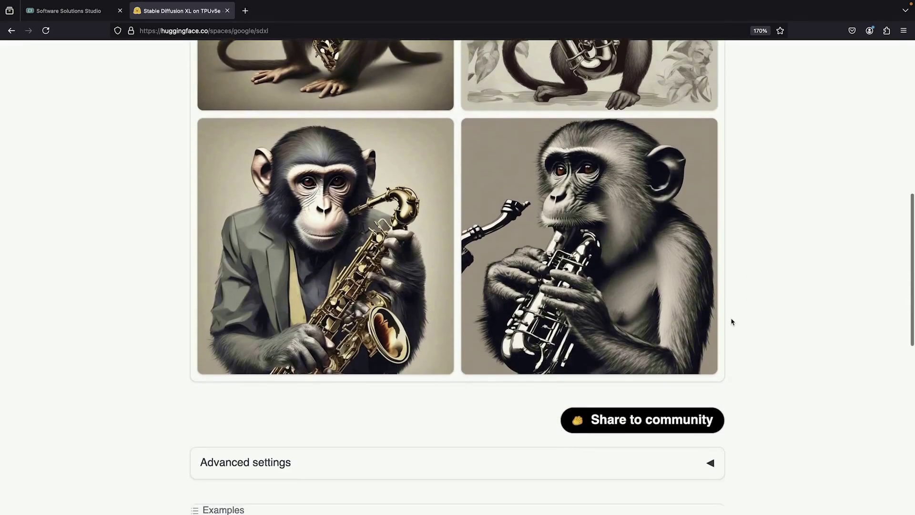
scroll(732, 321, up, 5)
scroll(732, 322, up, 1)
click(341, 301)
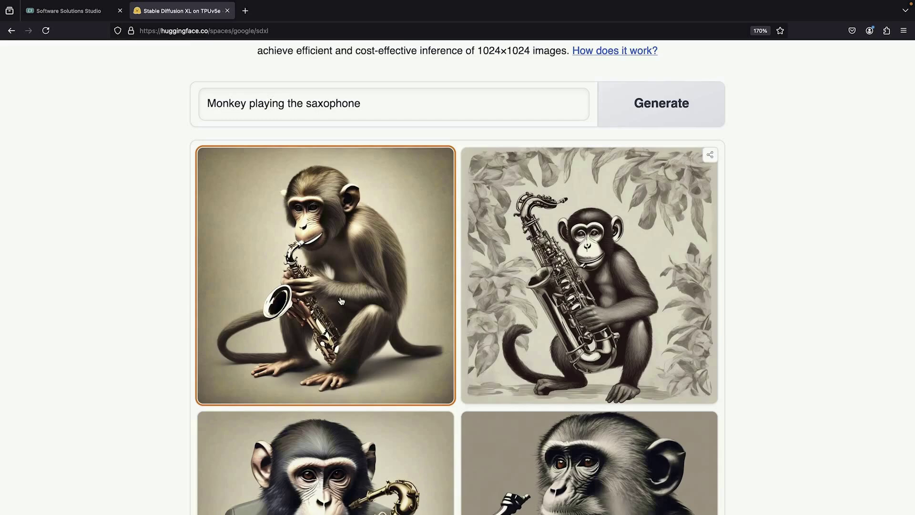
click(341, 301)
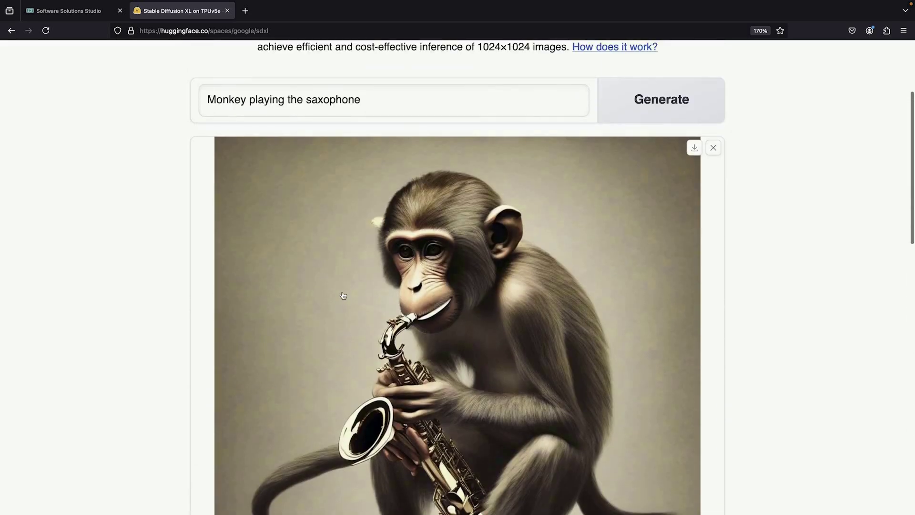
right_click(382, 282)
click(775, 109)
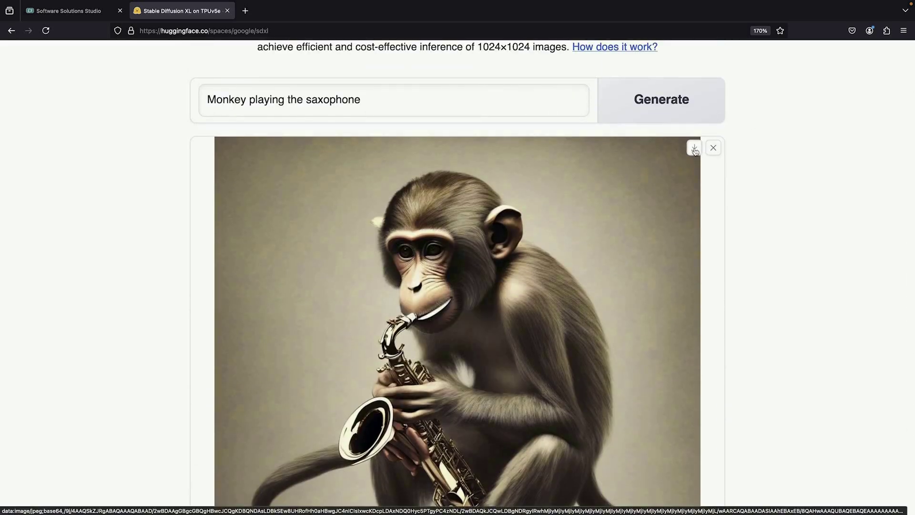
click(694, 149)
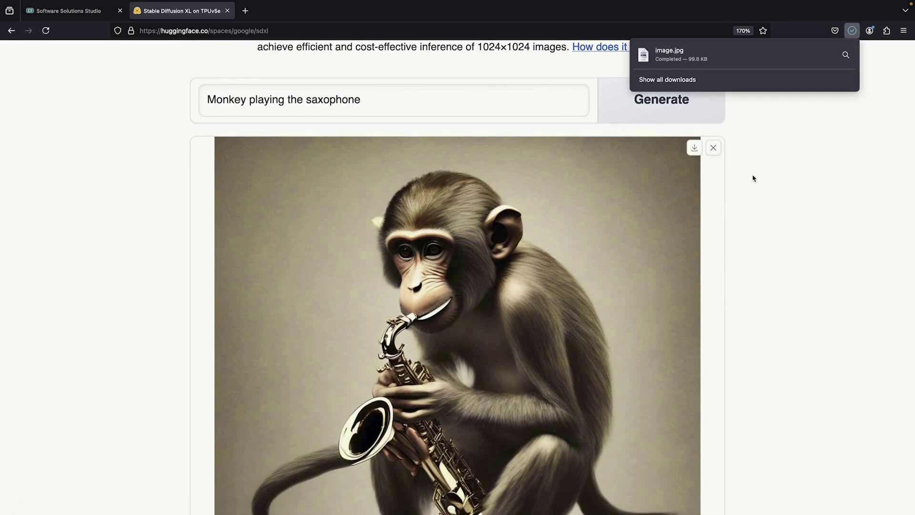
scroll(672, 215, up, 3)
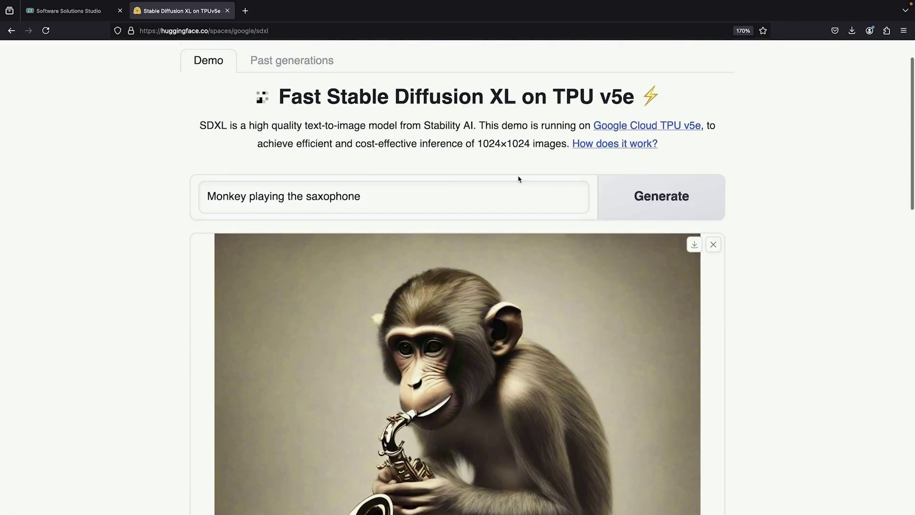
double_click(483, 145)
click(750, 156)
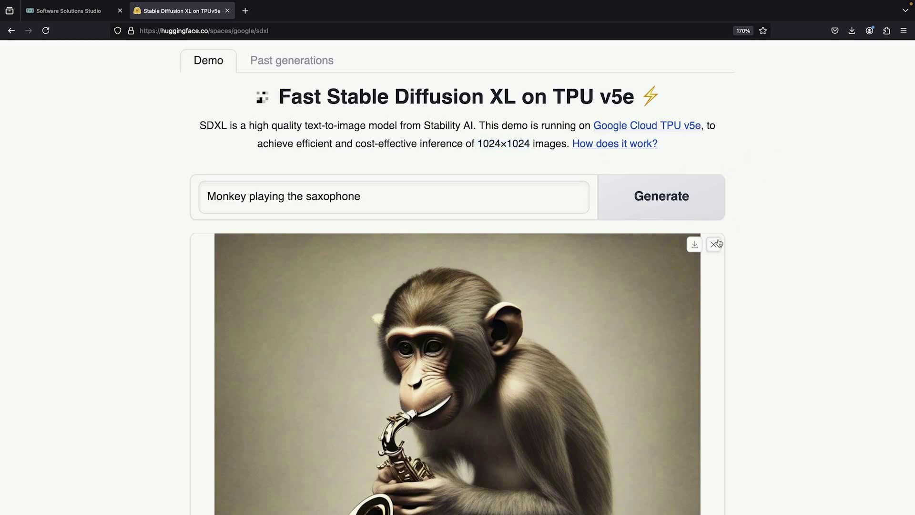
scroll(750, 286, up, 2)
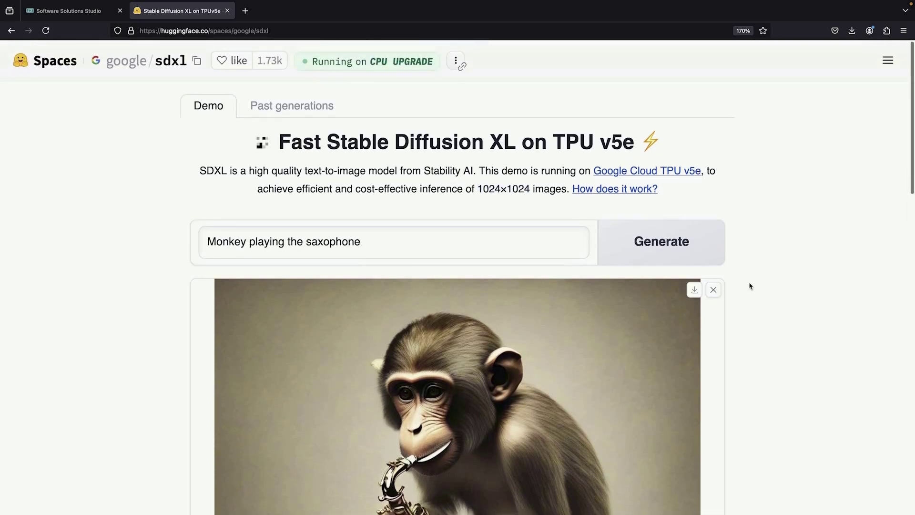